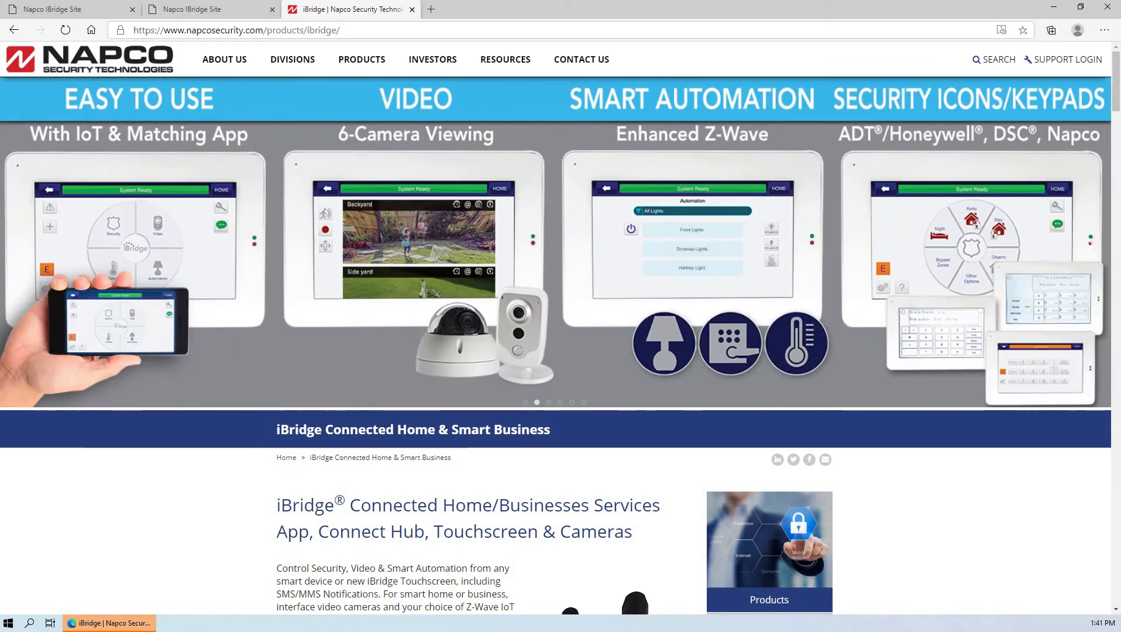
- Replace Edge's address with the isecurebynapco.com autocomplete suggestion and load the iSecure site
key(ctrl+l)
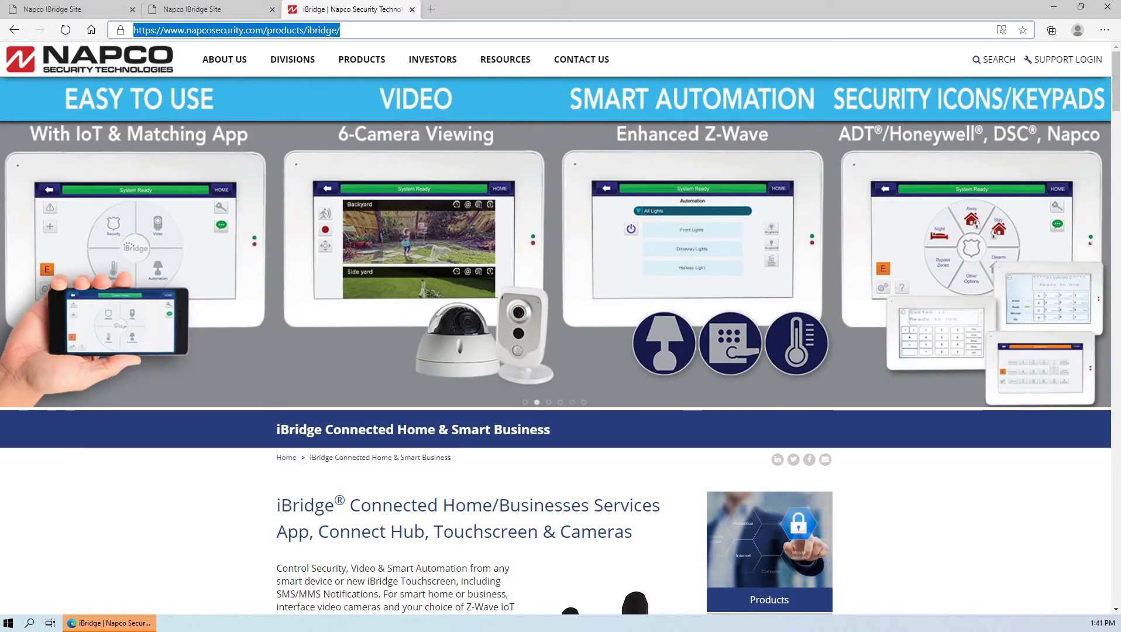
text(isecure)
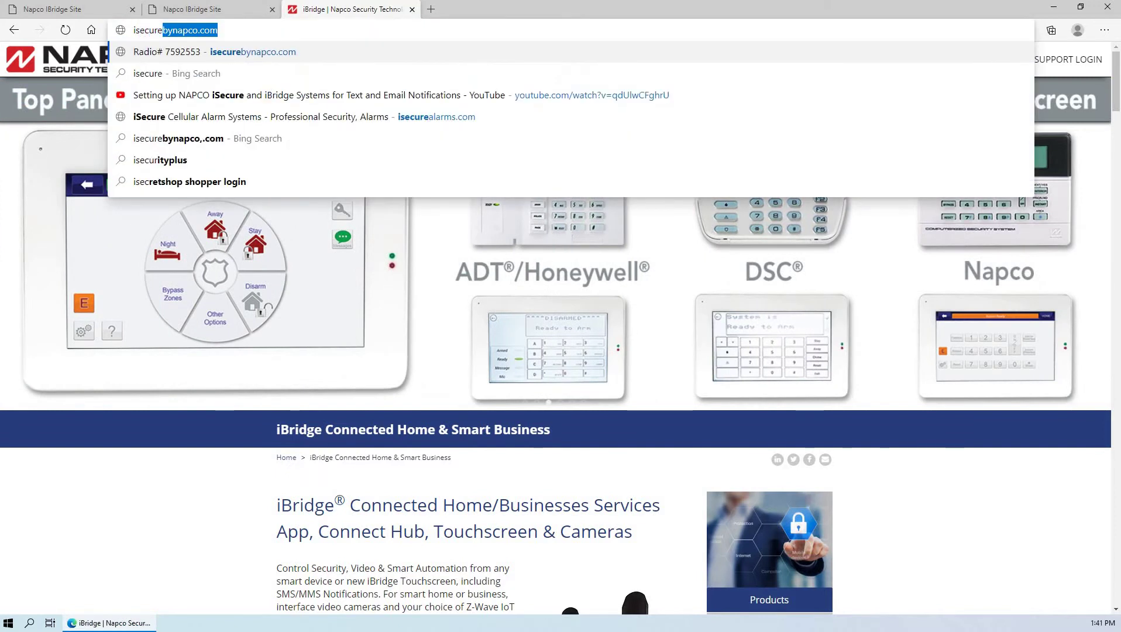
key(End)
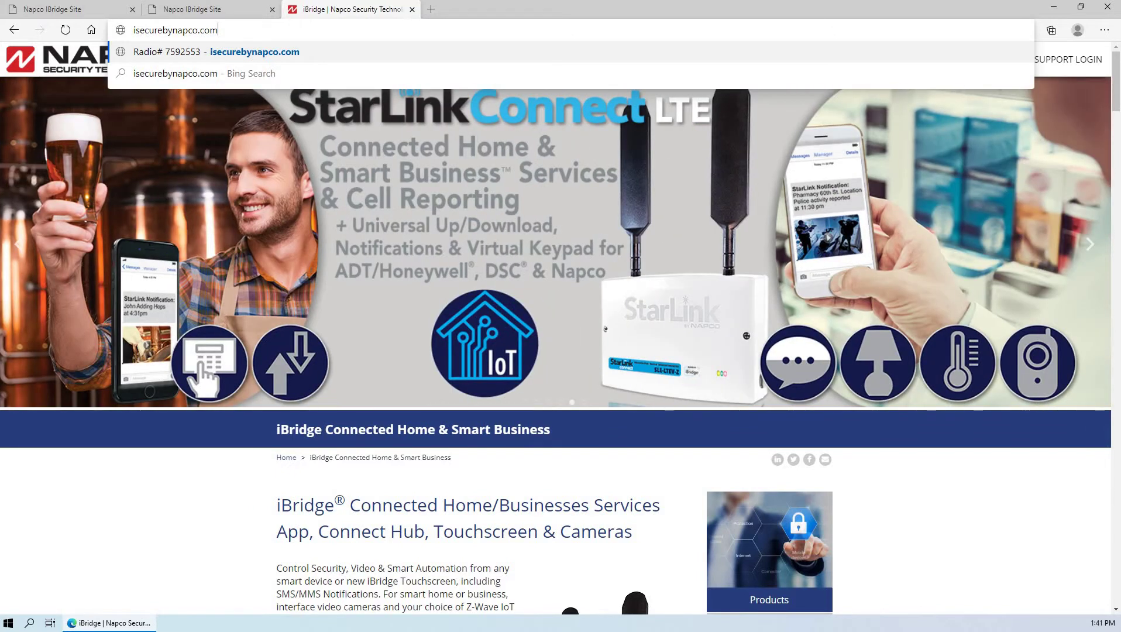
key(Return)
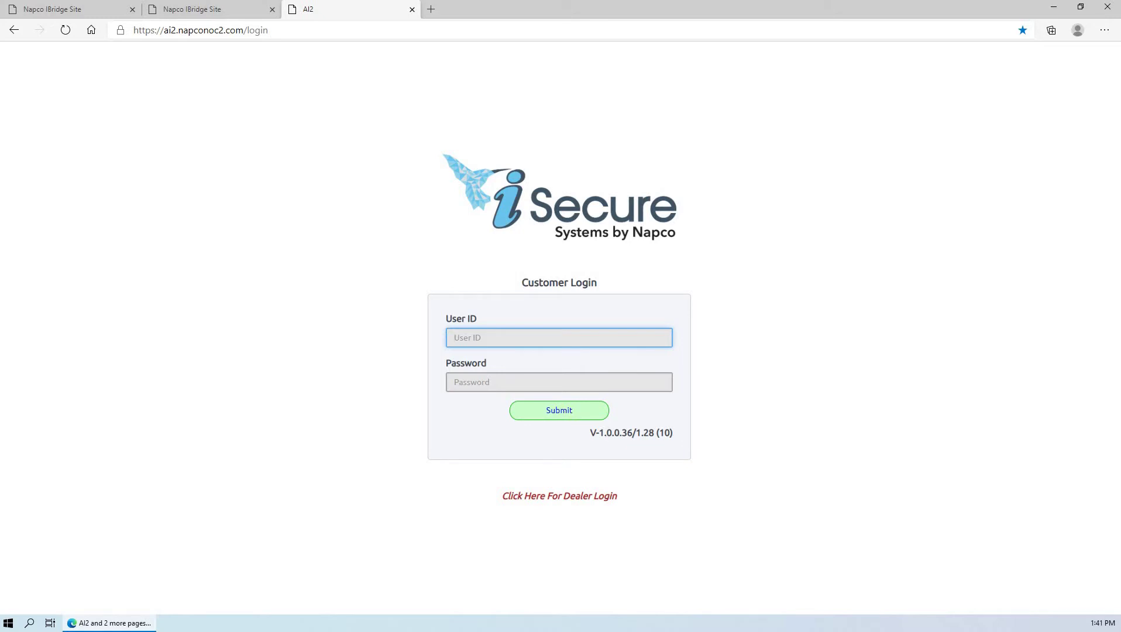
key(ctrl+1)
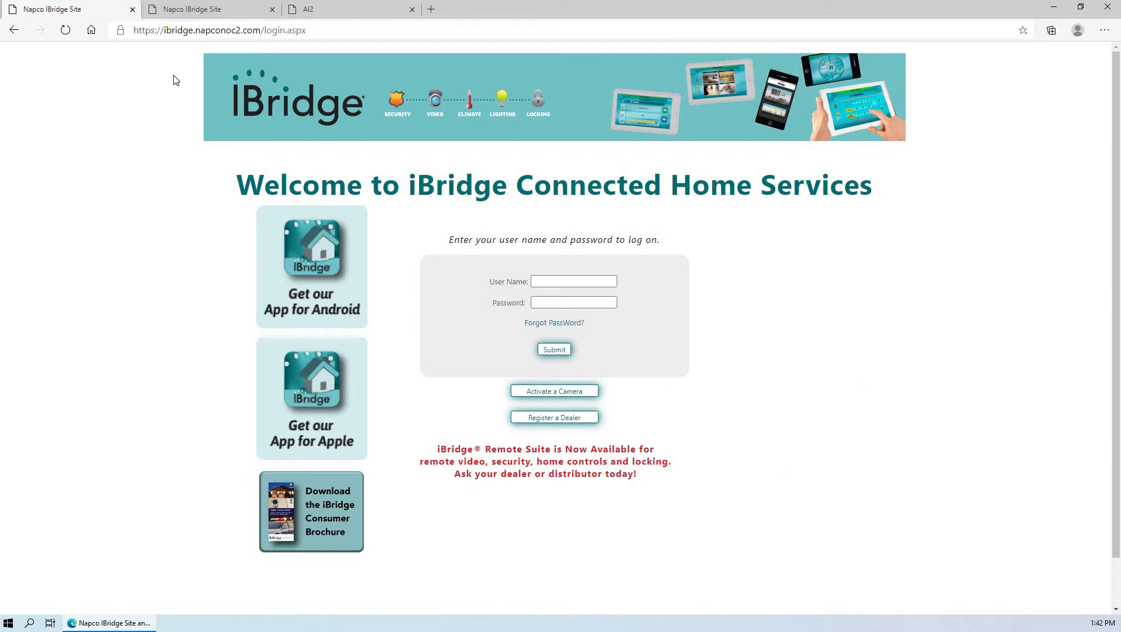
click(209, 13)
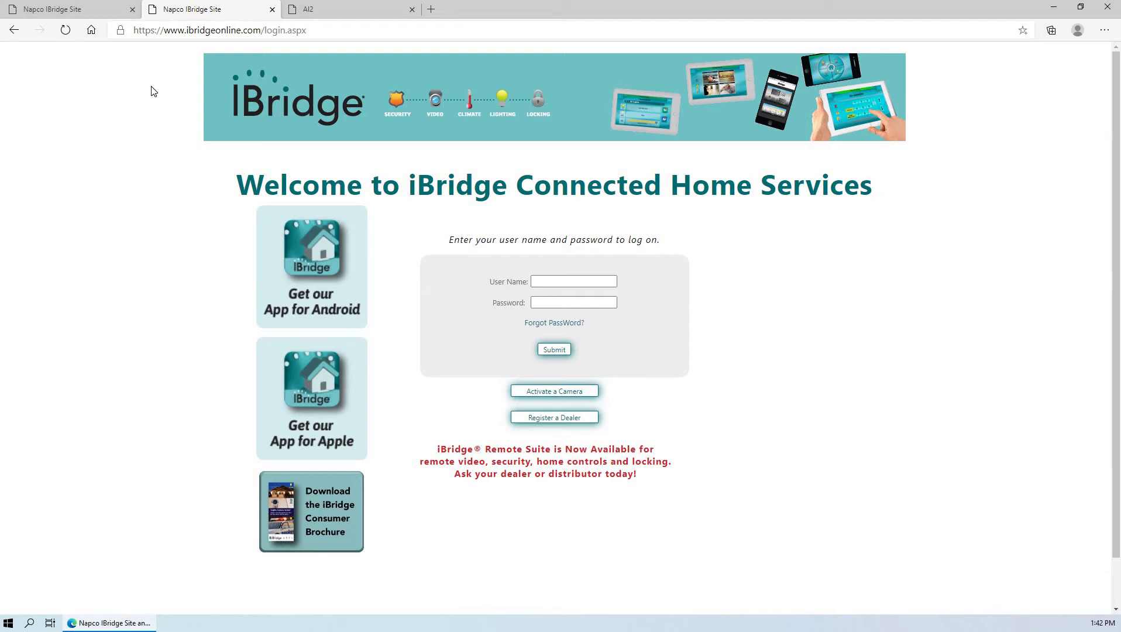
click(340, 9)
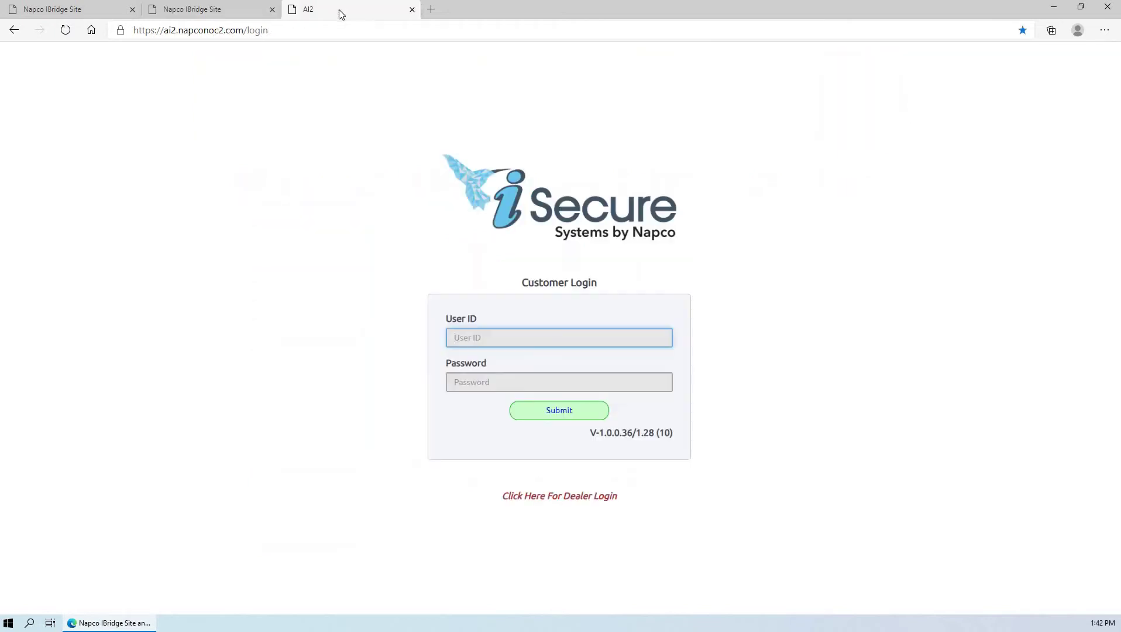
- Log in to iSecure's Customer Login with the radio number as User ID and the account password
click(455, 335)
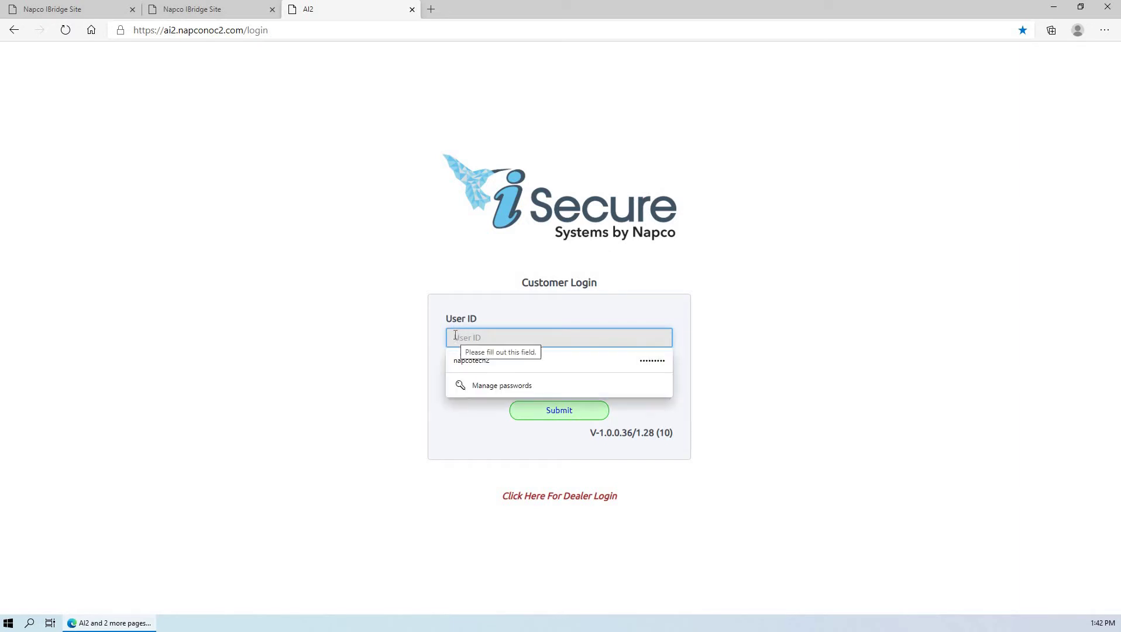
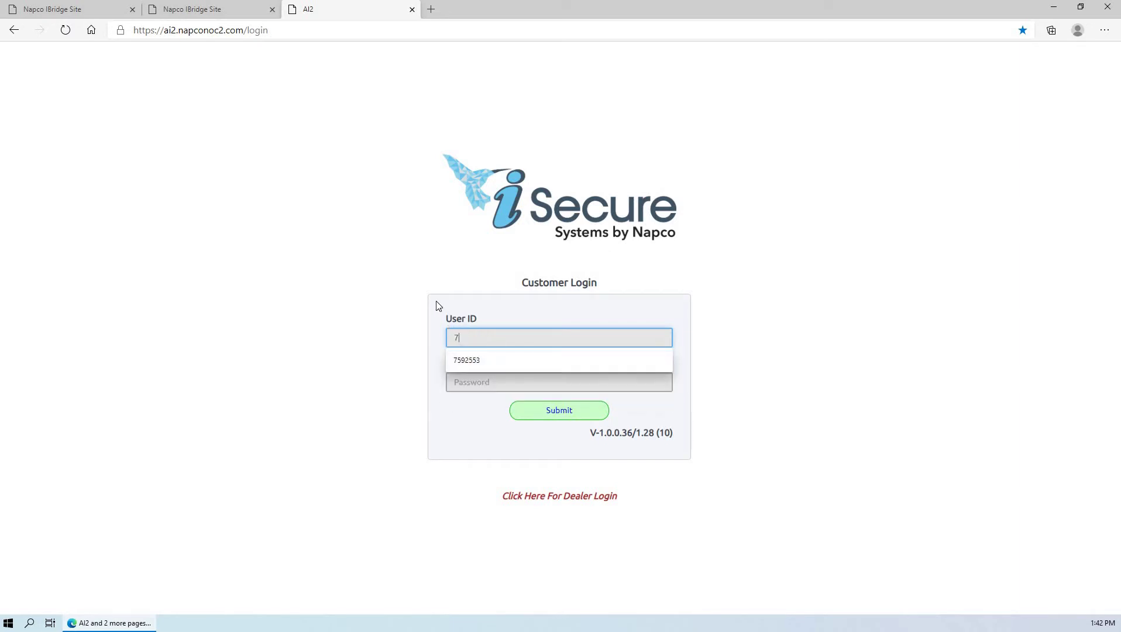
key(Tab)
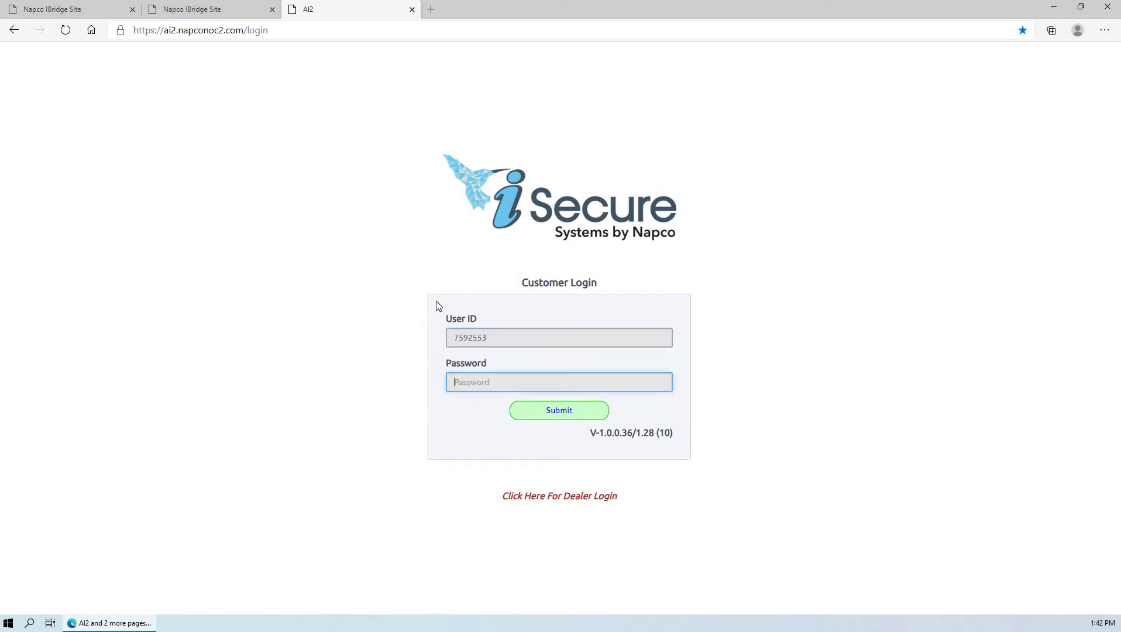
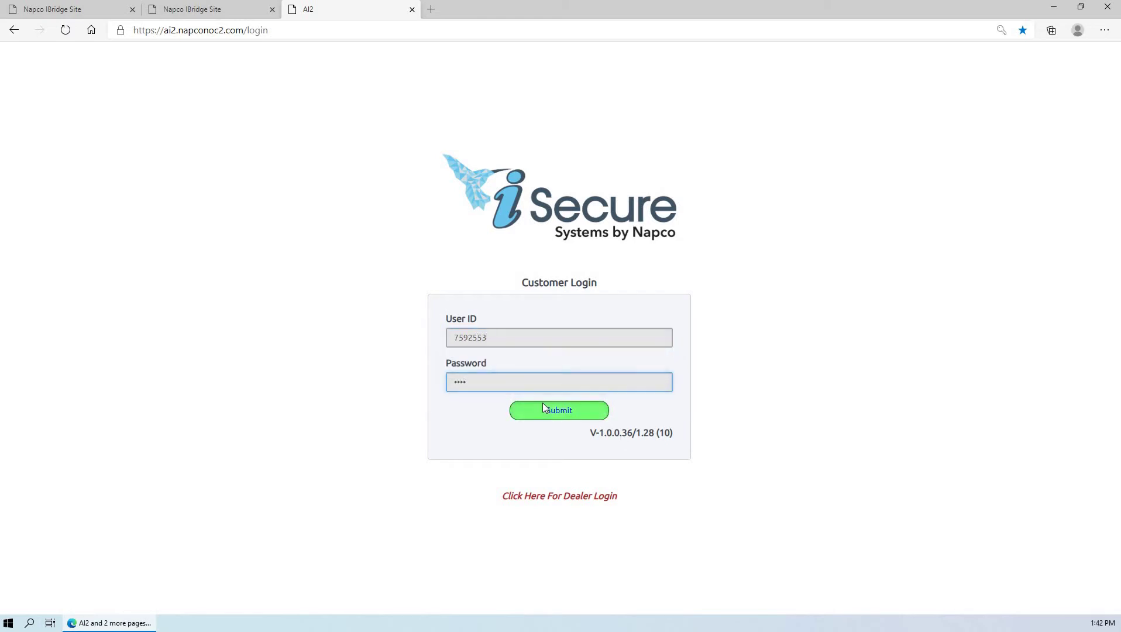
click(544, 409)
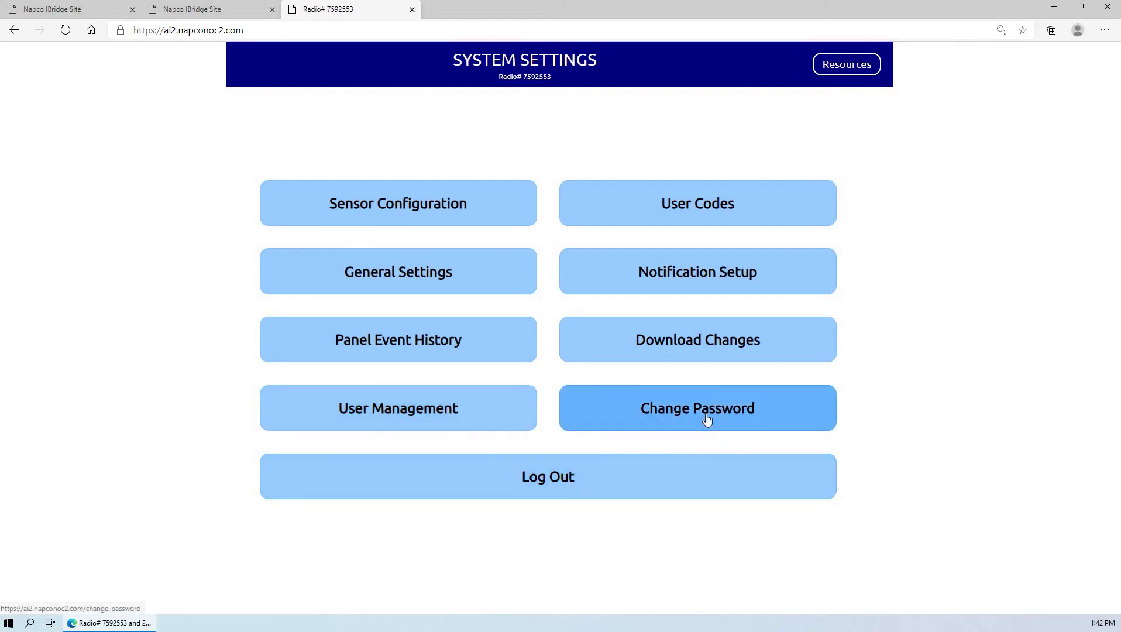
click(665, 411)
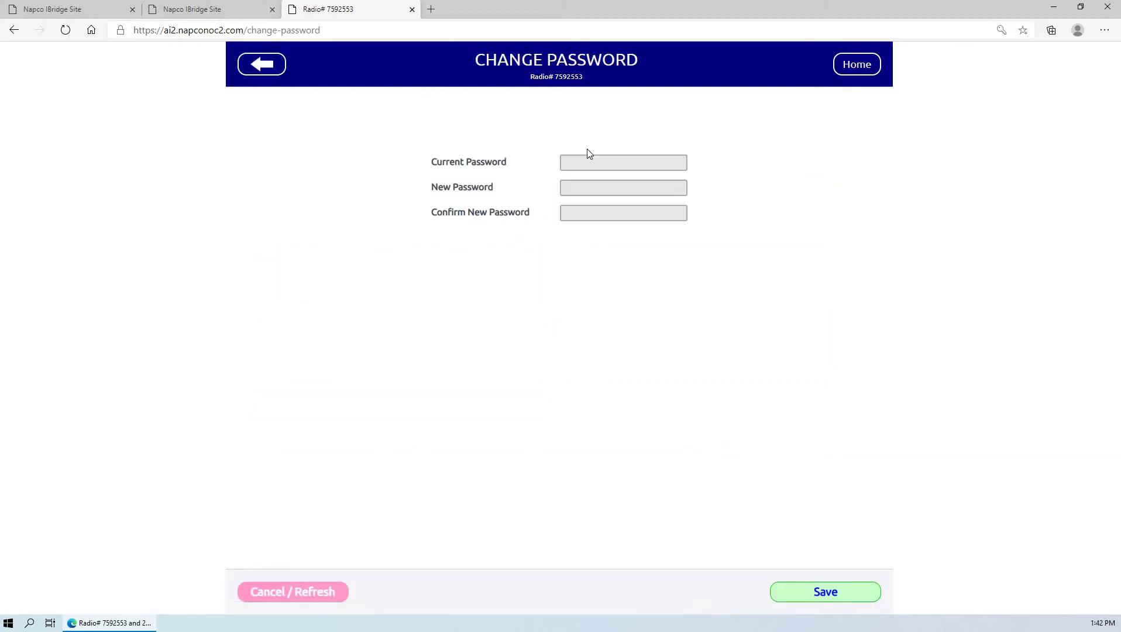
click(577, 163)
click(547, 161)
click(847, 72)
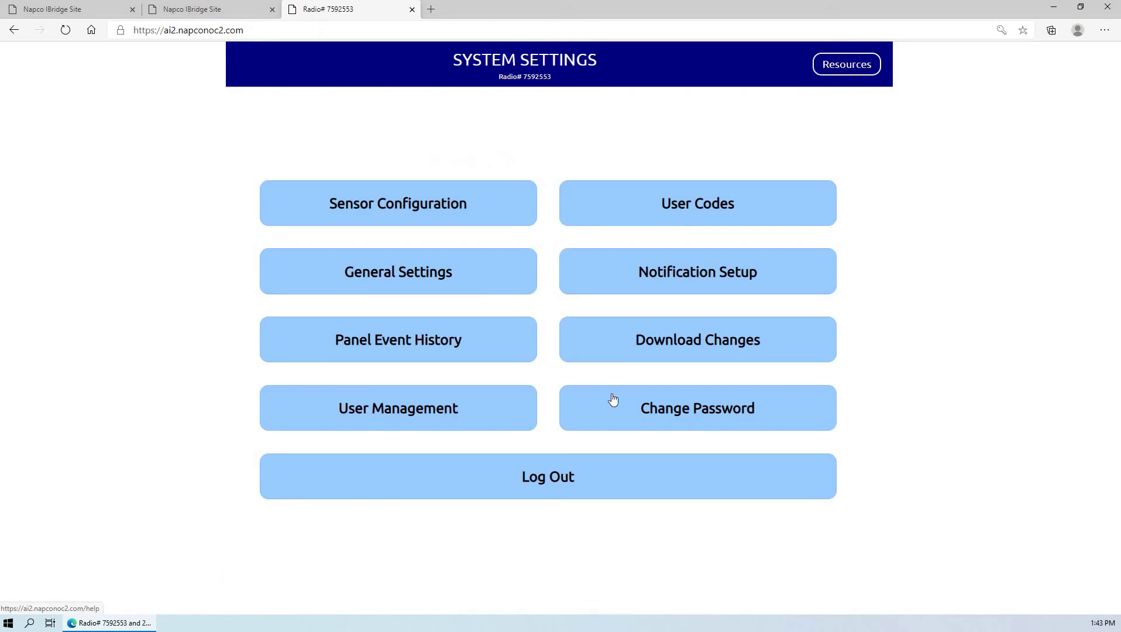
click(367, 431)
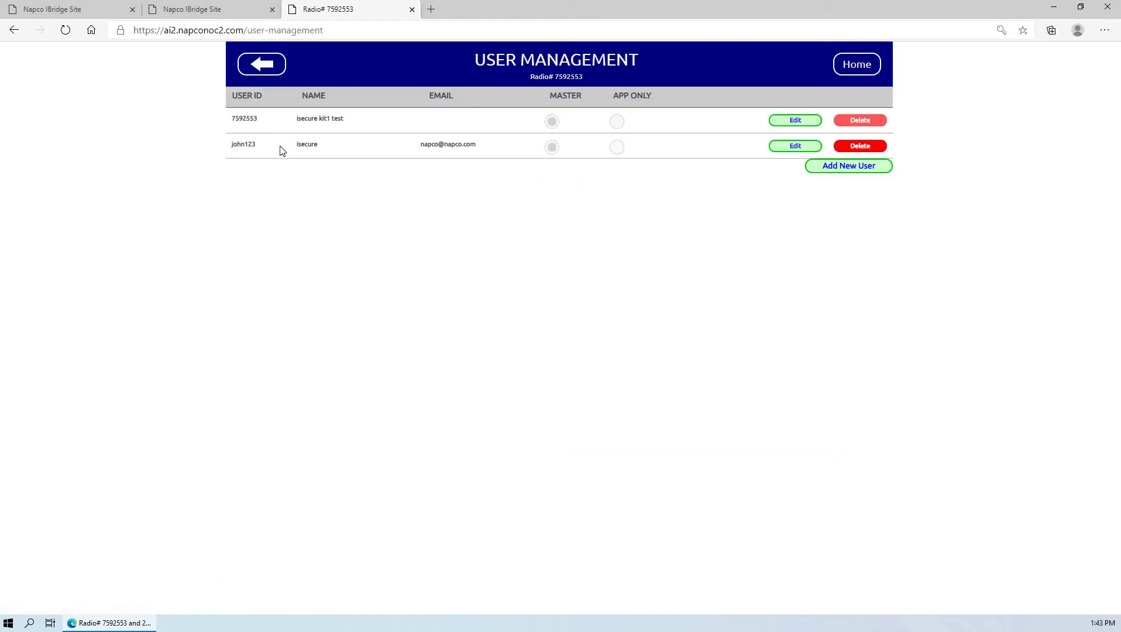
click(859, 148)
click(842, 166)
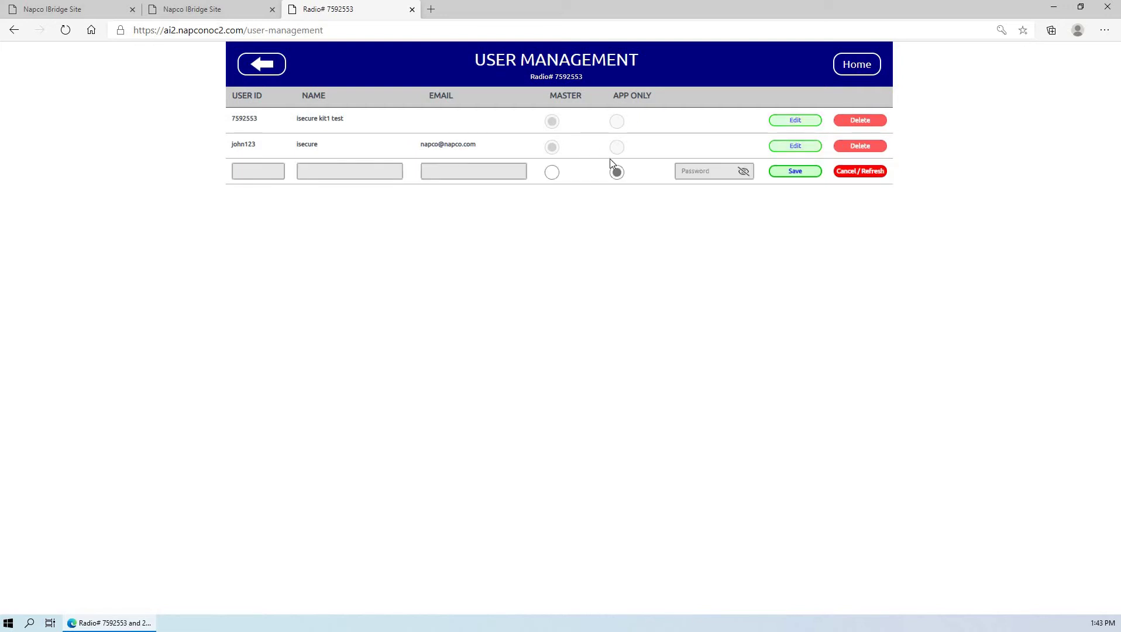
click(697, 168)
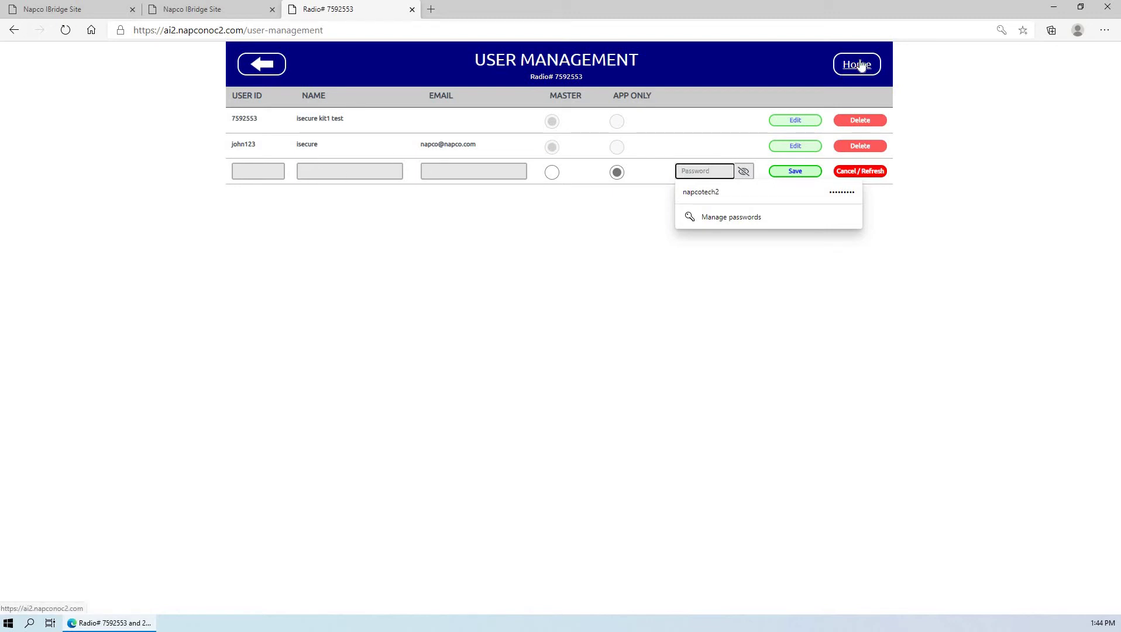
click(857, 65)
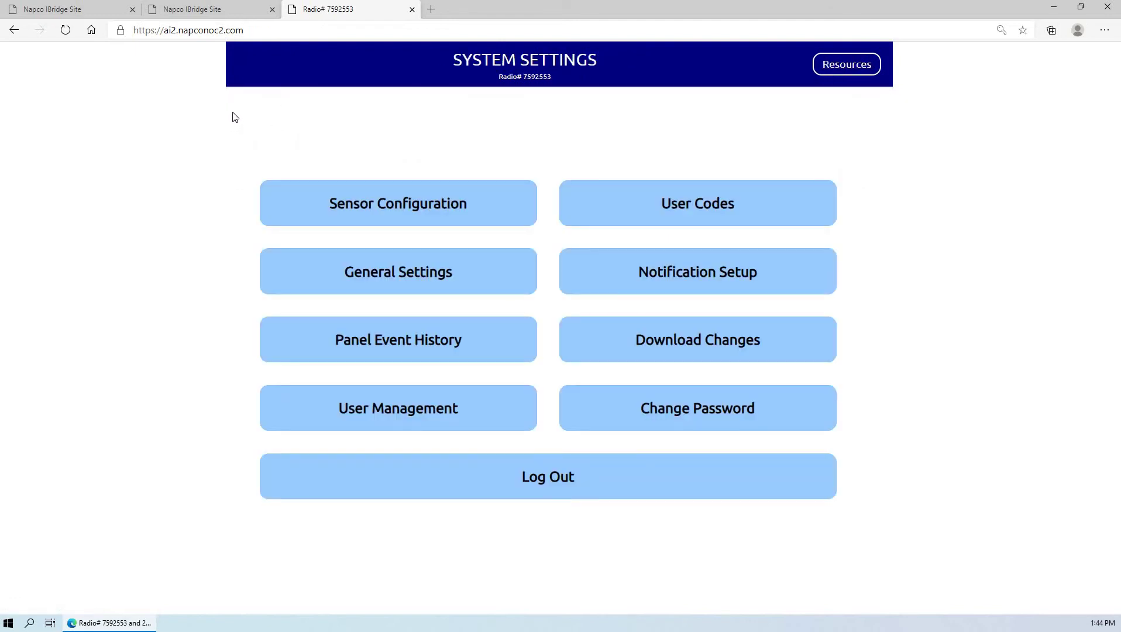
- On the first iBridge tab, log in with the saved user ID and its password
click(71, 11)
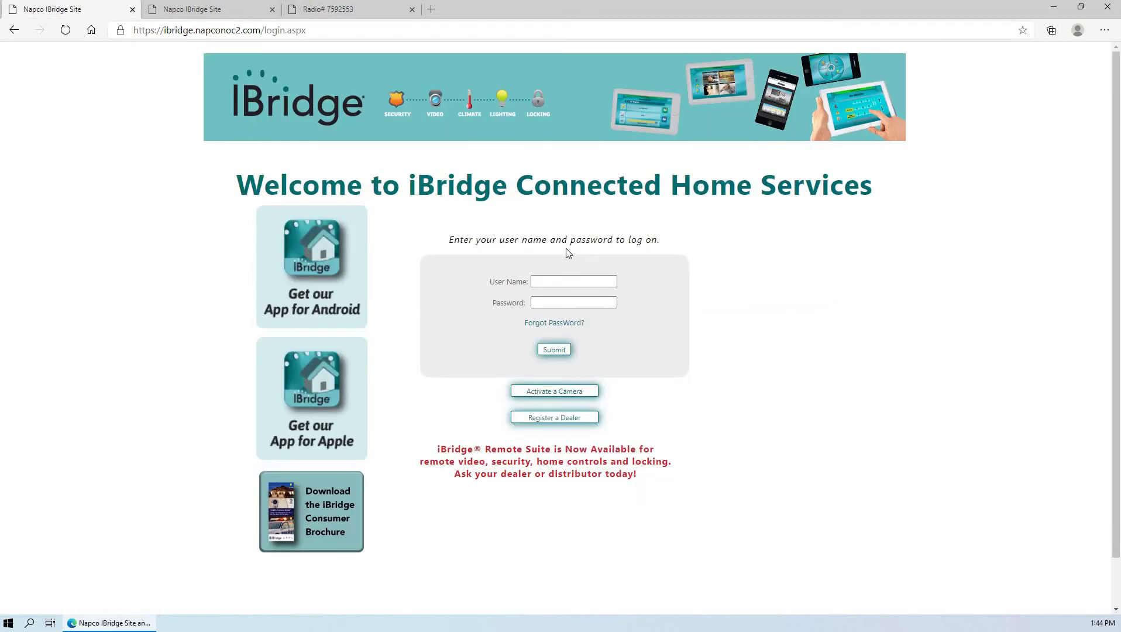
click(548, 280)
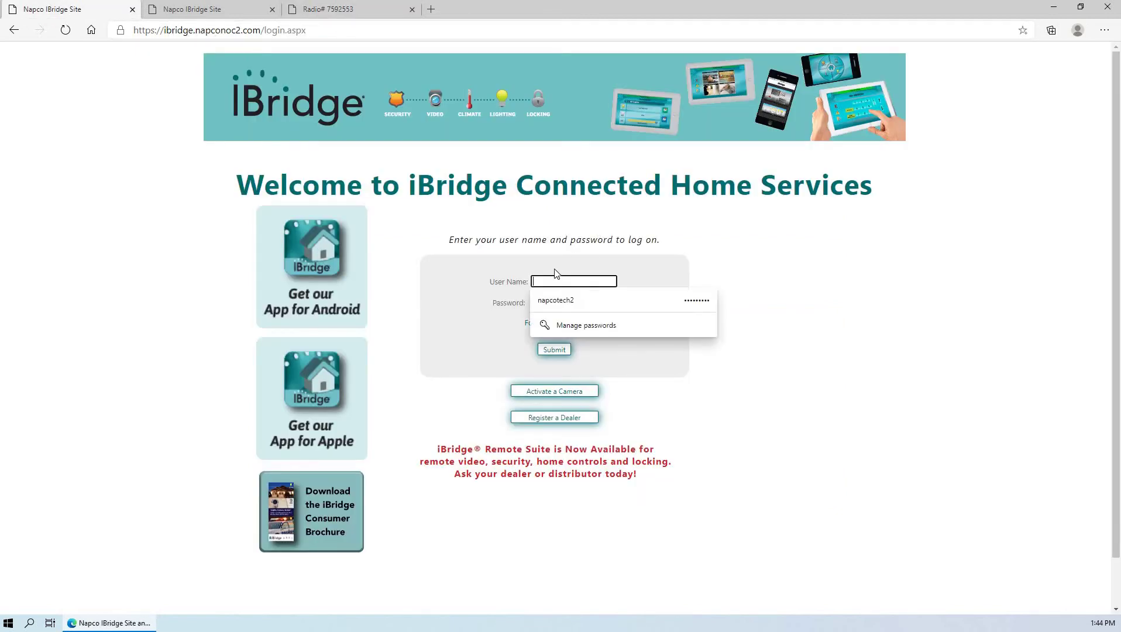
key(Tab)
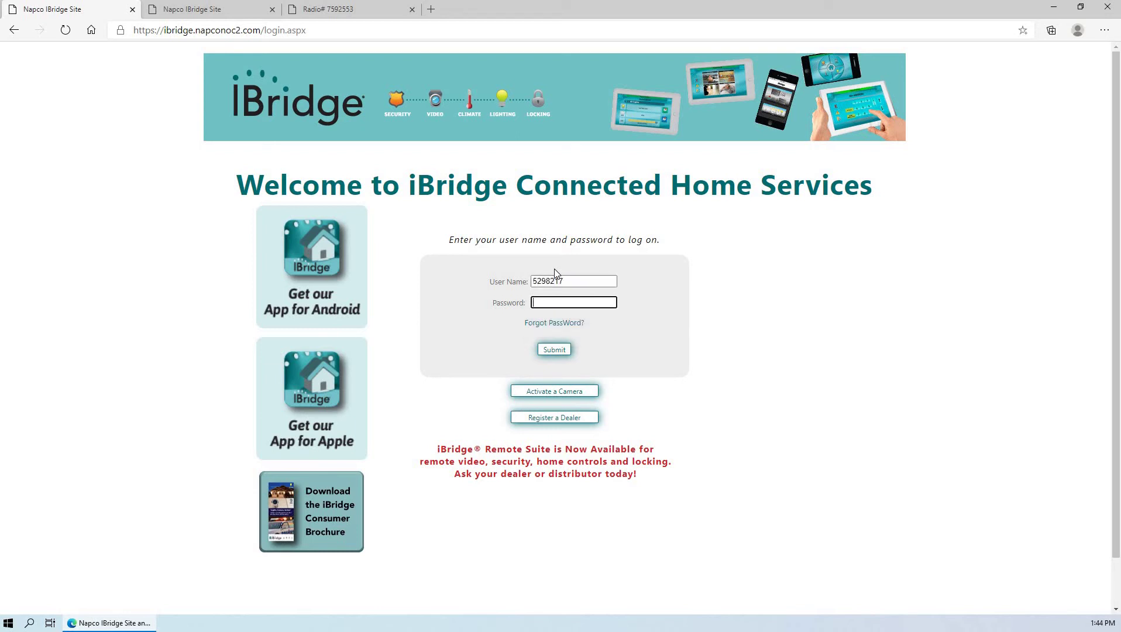
key(Return)
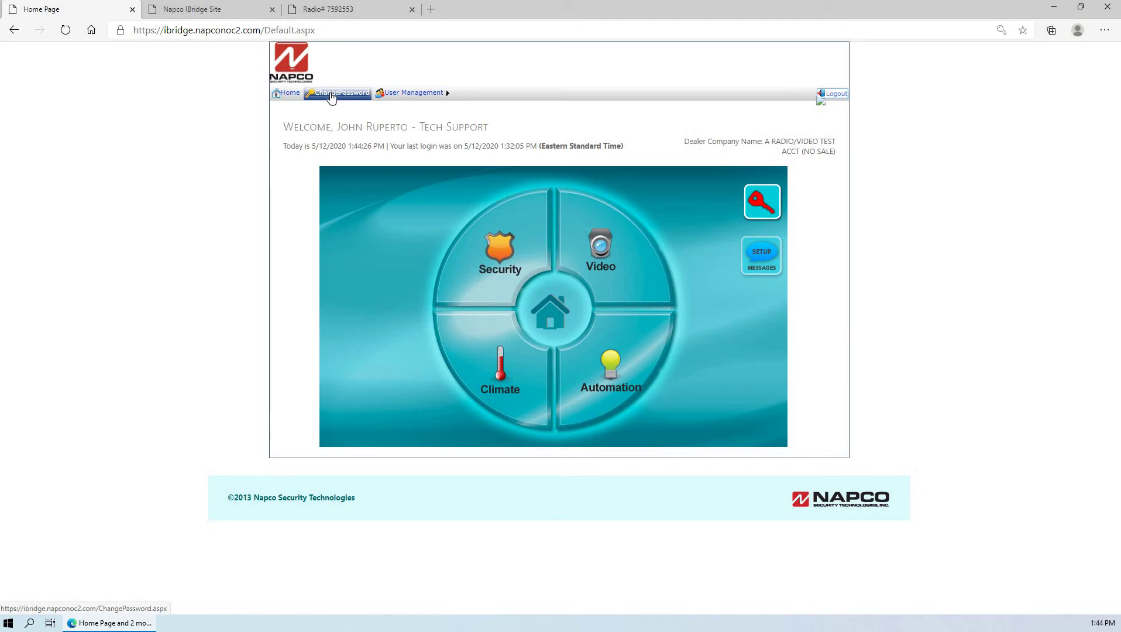
- View the ChangePassword page, then go Home and choose User Management > Account
click(331, 93)
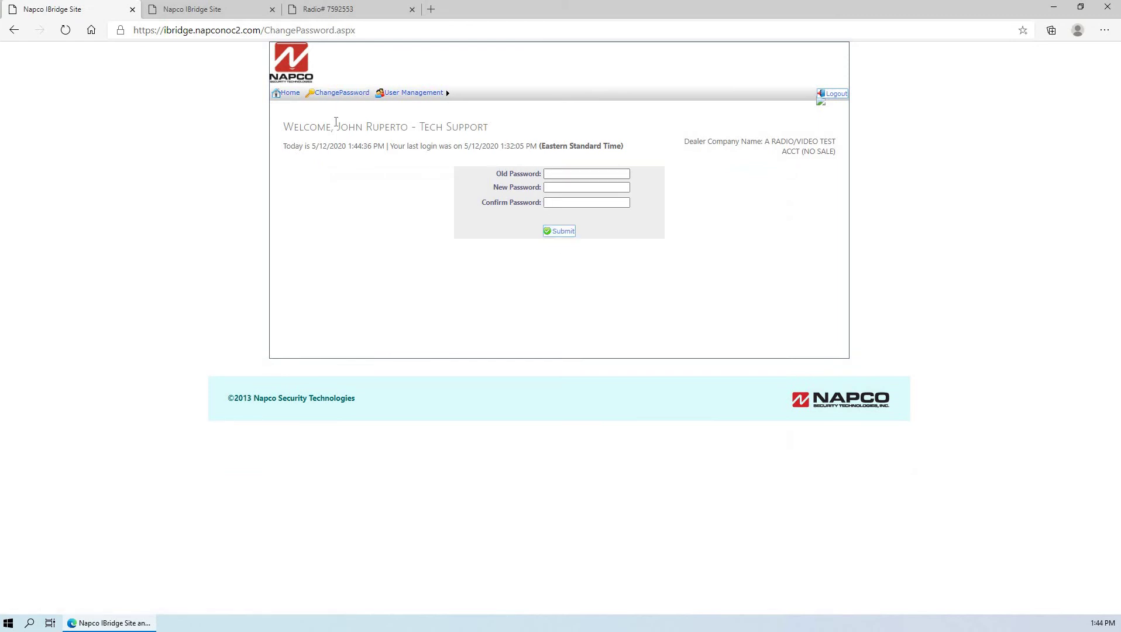
click(287, 95)
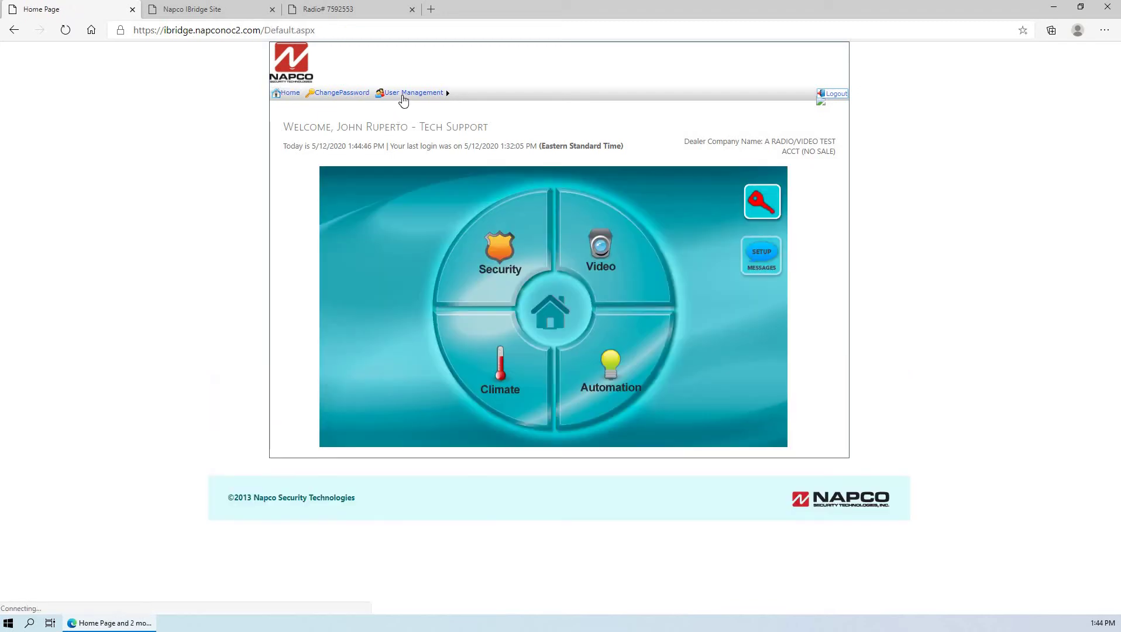
mouse_move(397, 97)
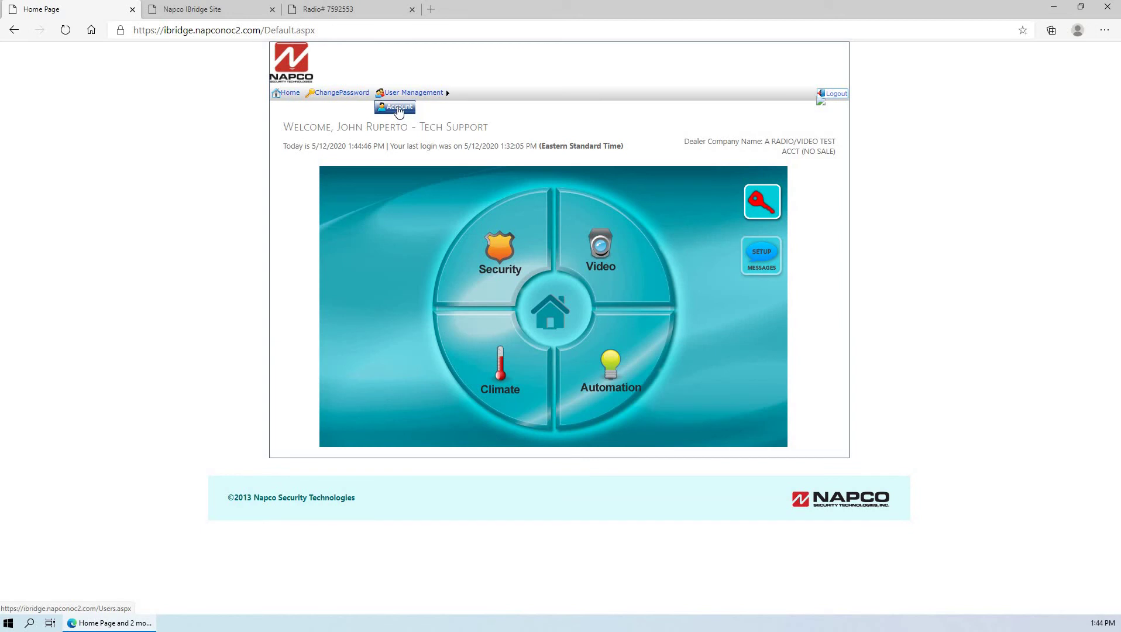
click(398, 109)
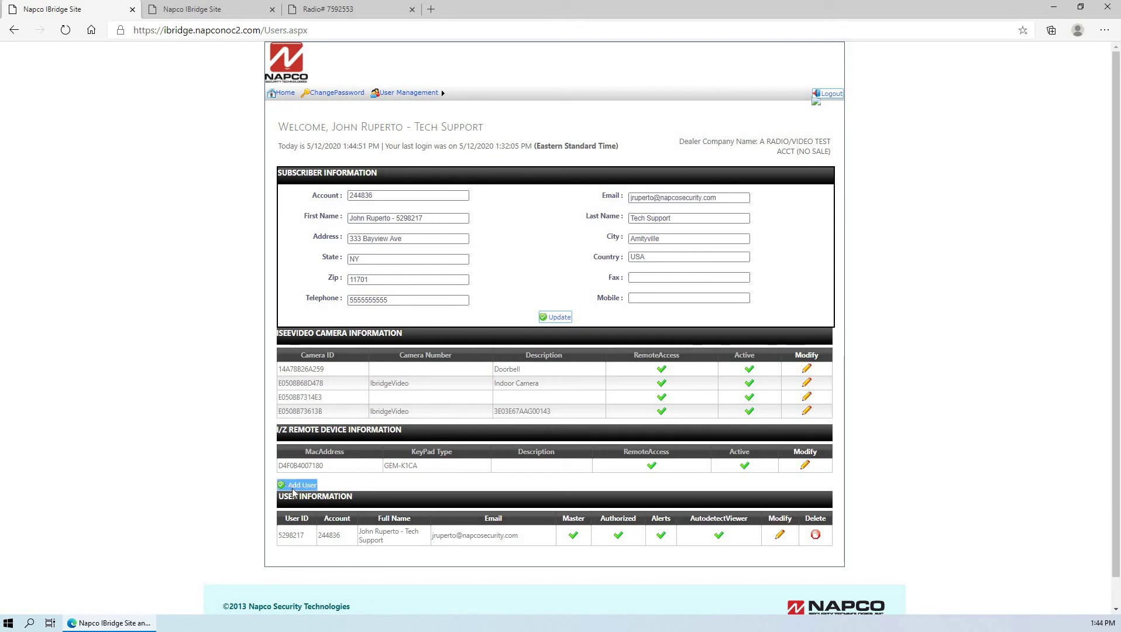
- Start a new user with Master, Authorized, Alerts and Autodetect Viewer all set to Yes
click(294, 492)
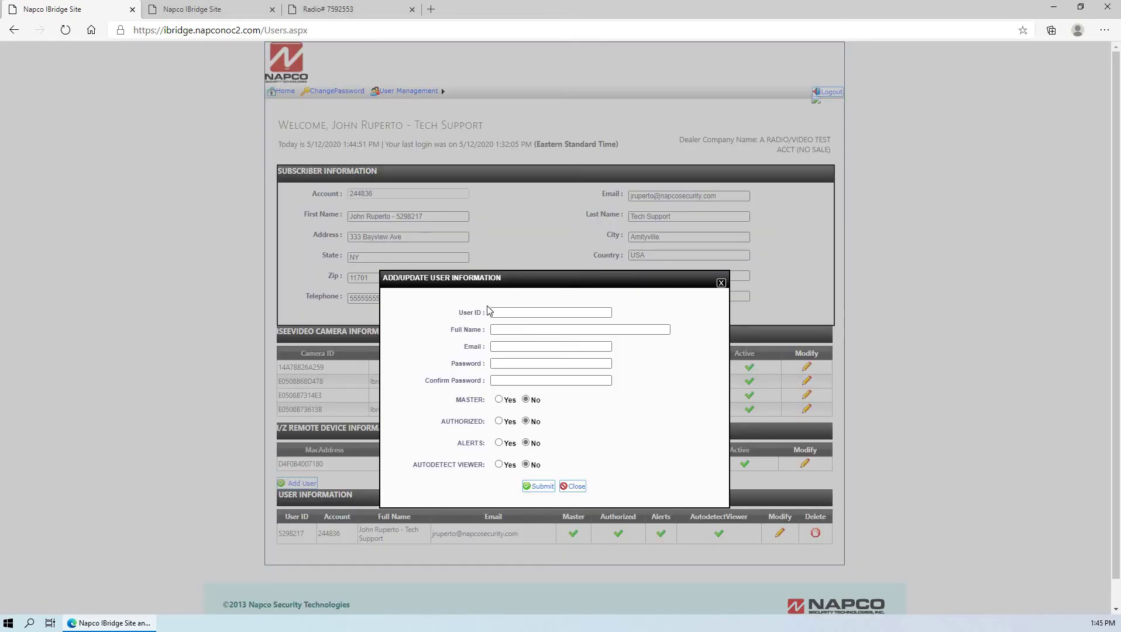
click(499, 400)
click(500, 421)
click(499, 443)
click(499, 464)
- Submit and then close the add-user dialog unsaved, and switch to the second iBridge tab
click(533, 489)
click(719, 283)
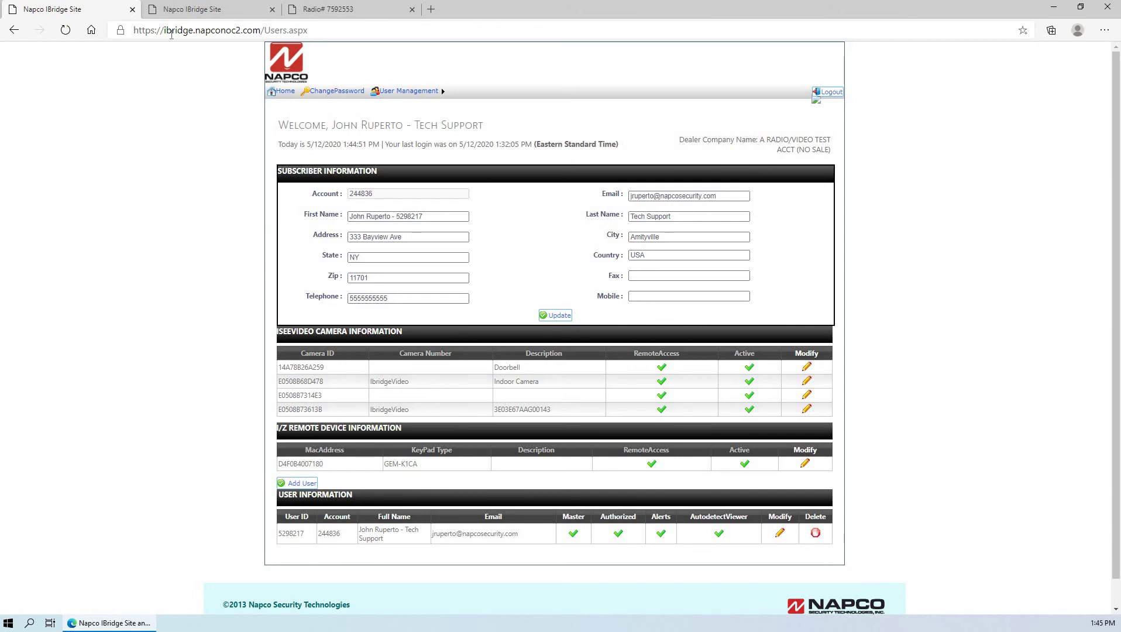
click(185, 13)
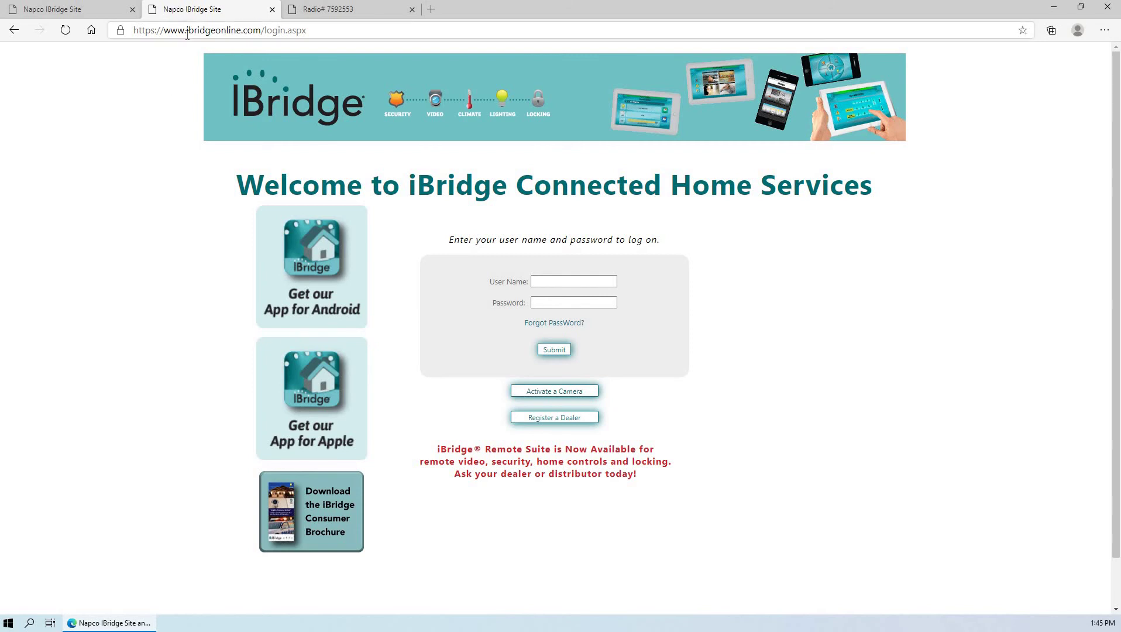
- Log in to ibridgeonline.com with the suggested user name and the account password
click(538, 281)
text(ibridge)
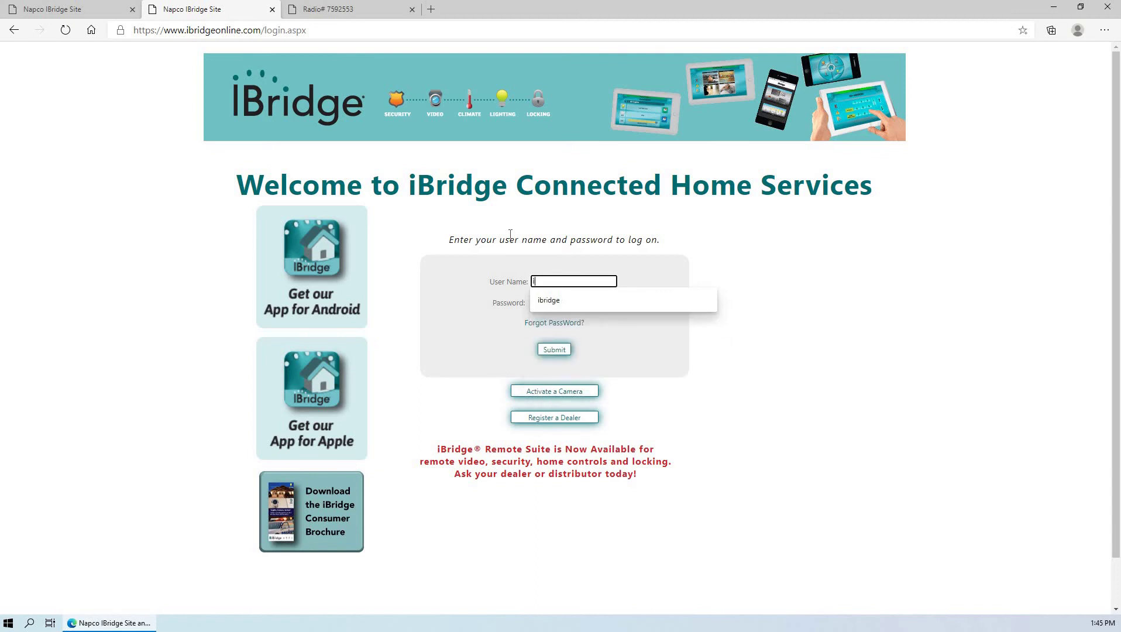
key(Tab)
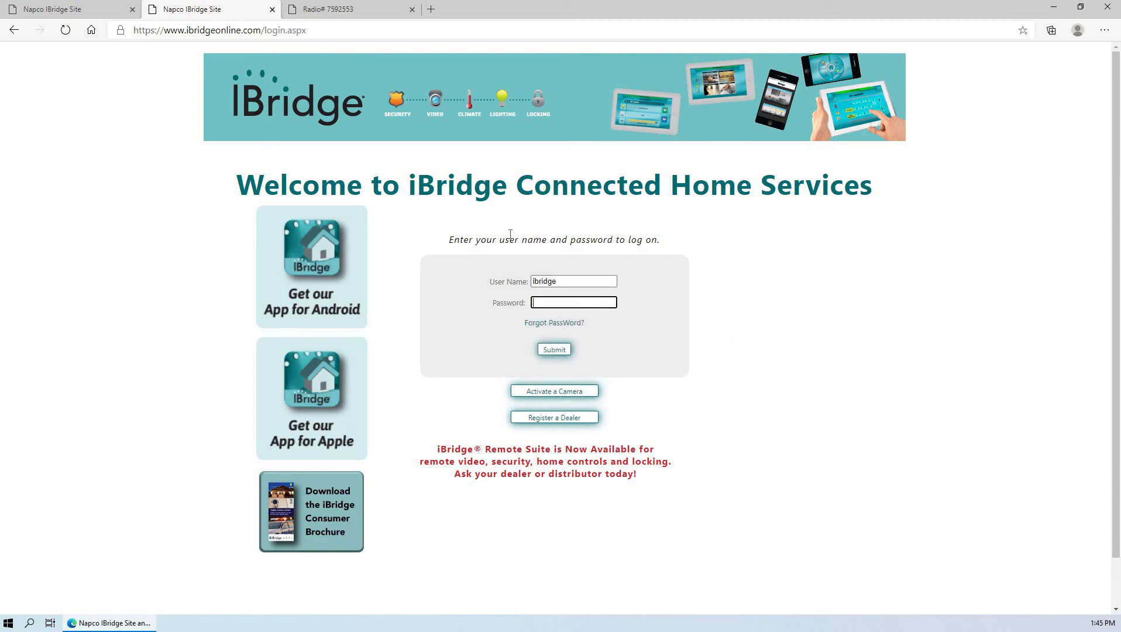
text(****)
key(Return)
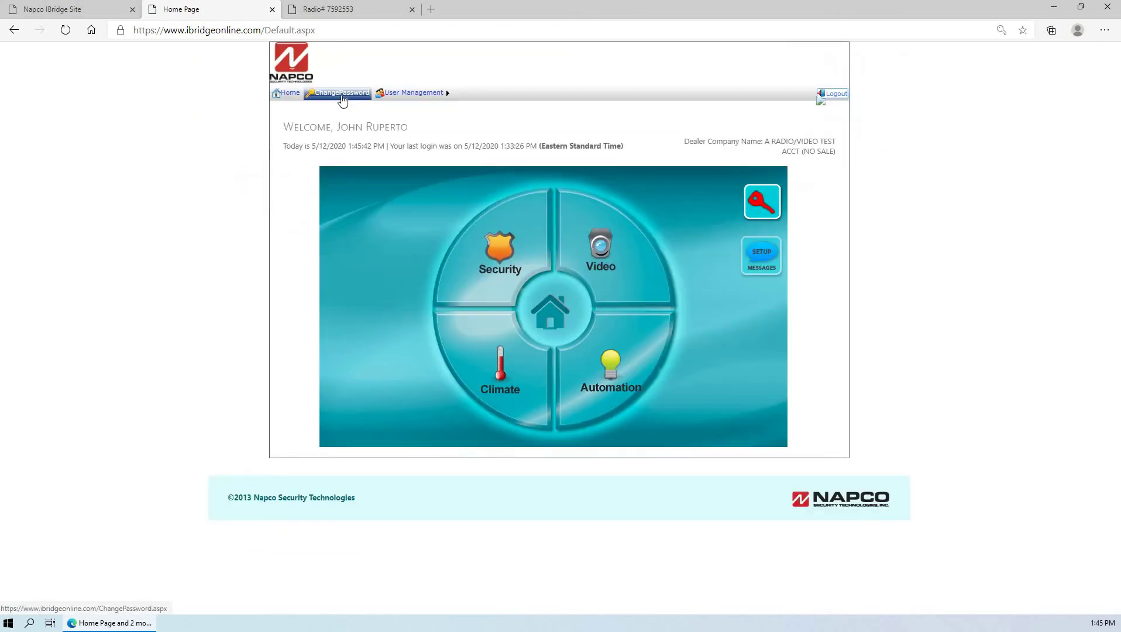
- Check User Management, then cycle through the iSecure and first iBridge tabs back to the second site
mouse_move(412, 92)
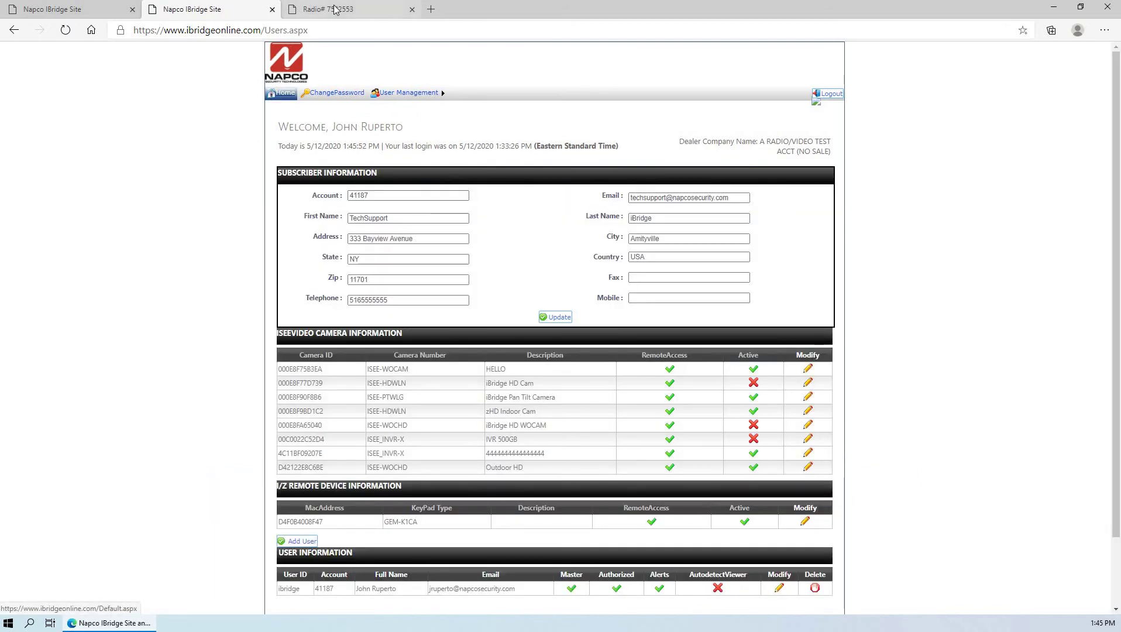
click(310, 9)
click(75, 9)
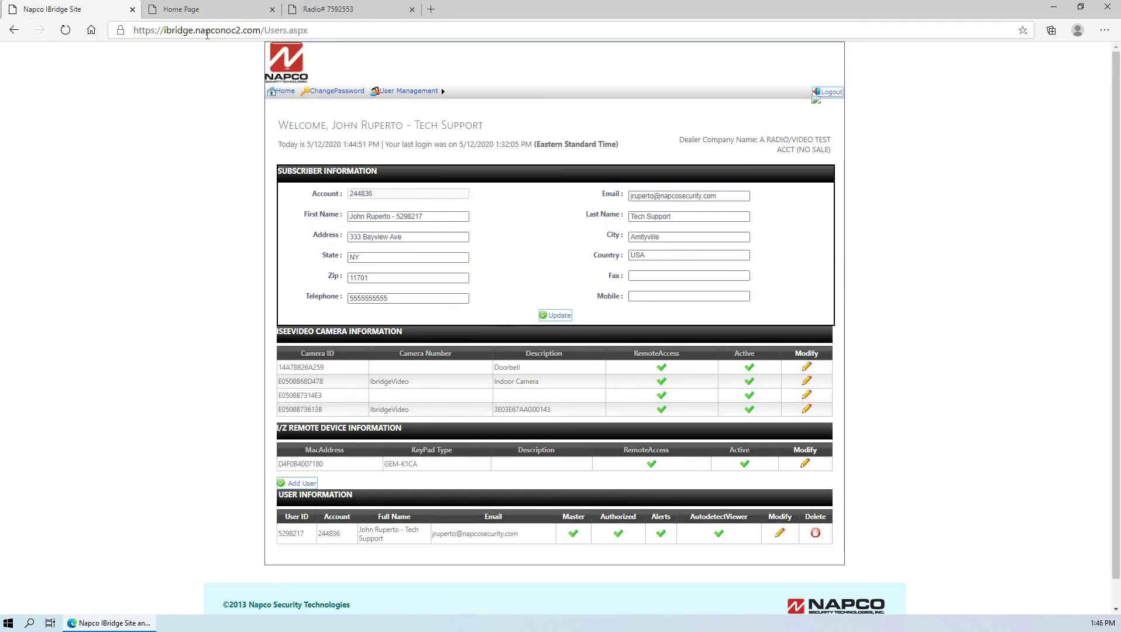
click(227, 11)
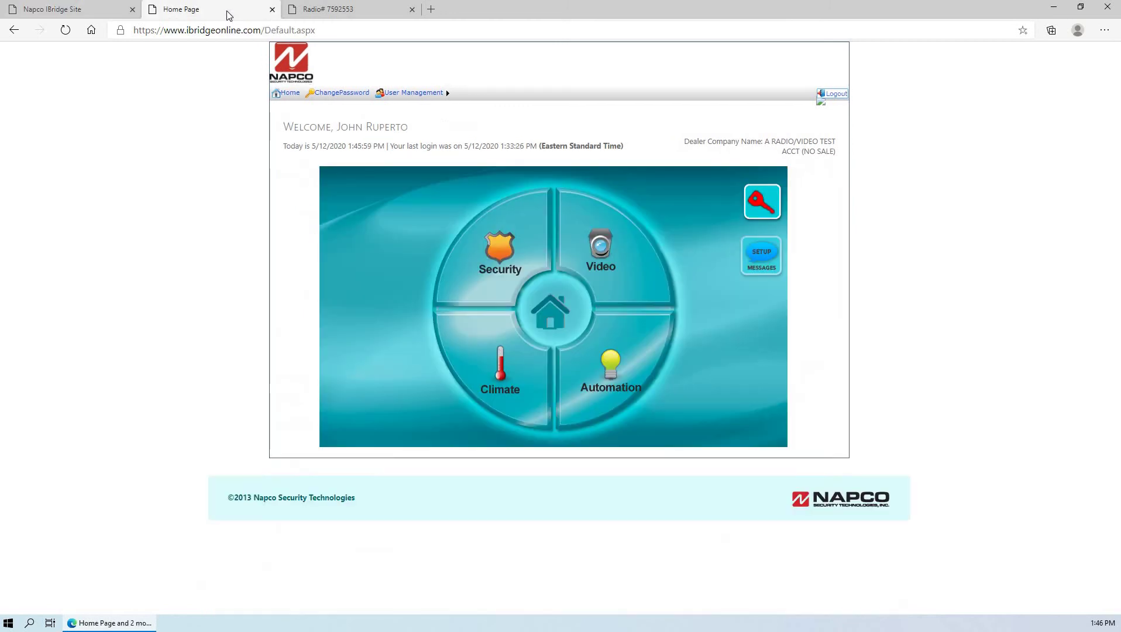
- Switch to the iSecure System Settings tab and click Log Out
click(310, 14)
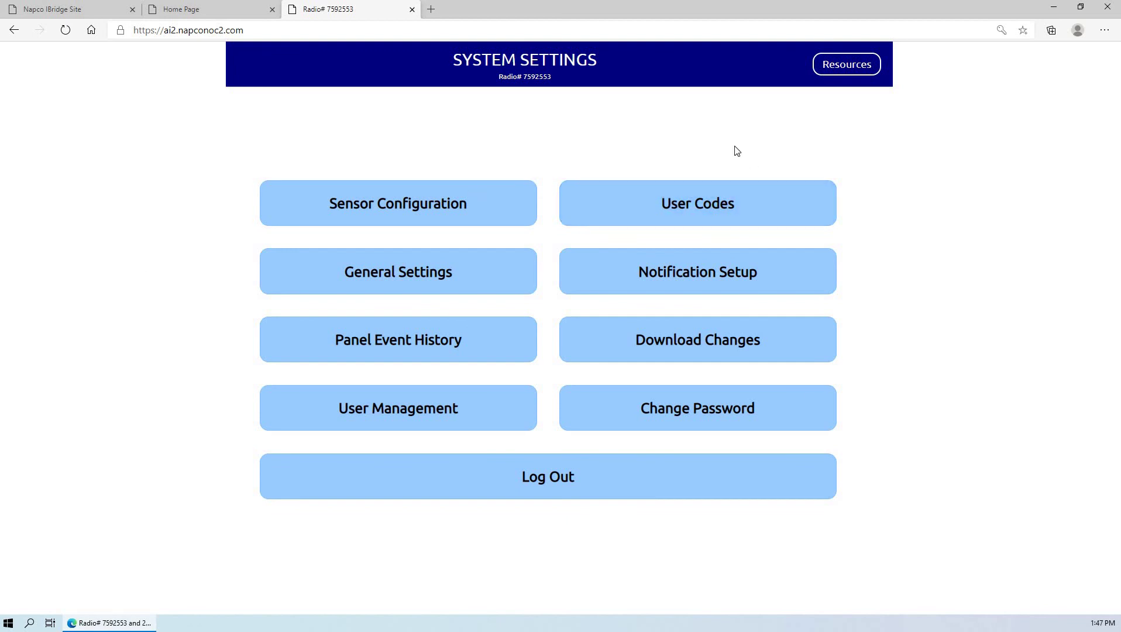
click(624, 495)
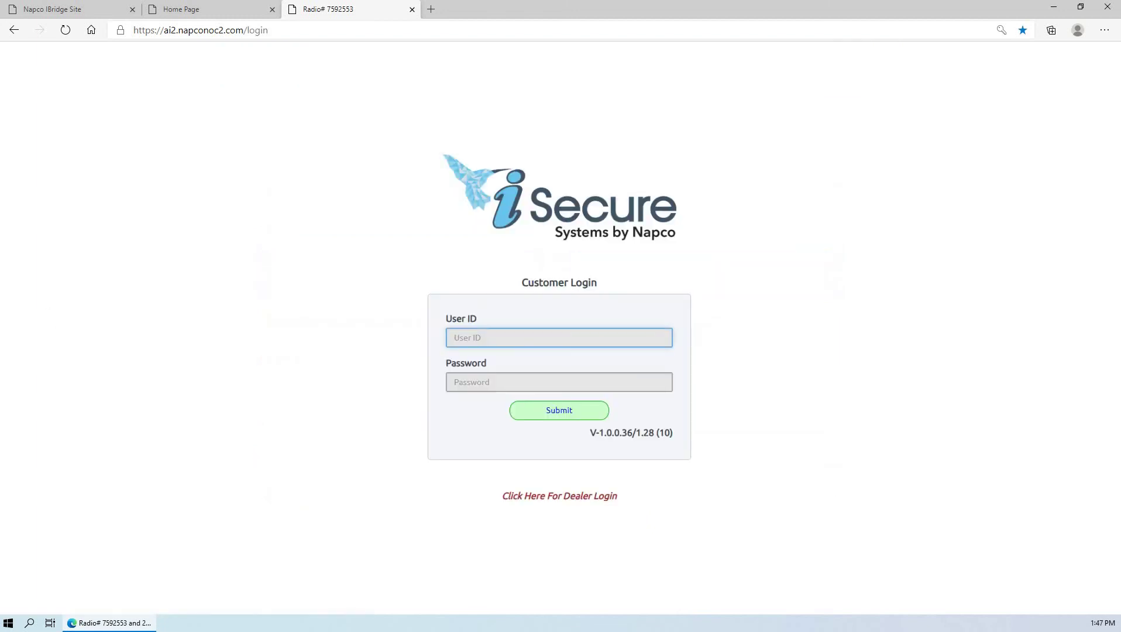